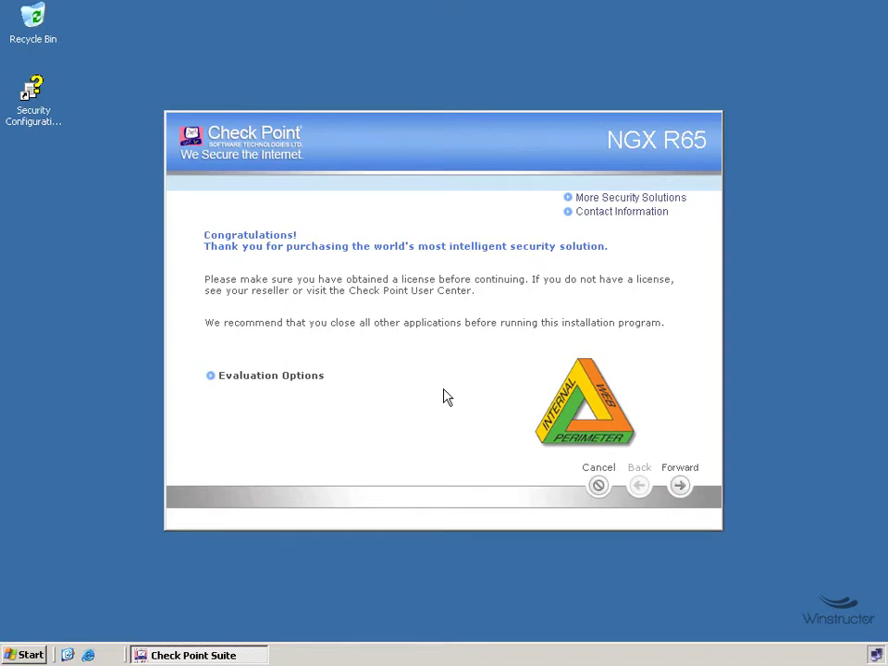
- Accept the license agreement, keep Check Point Power and choose a new installation
click(683, 489)
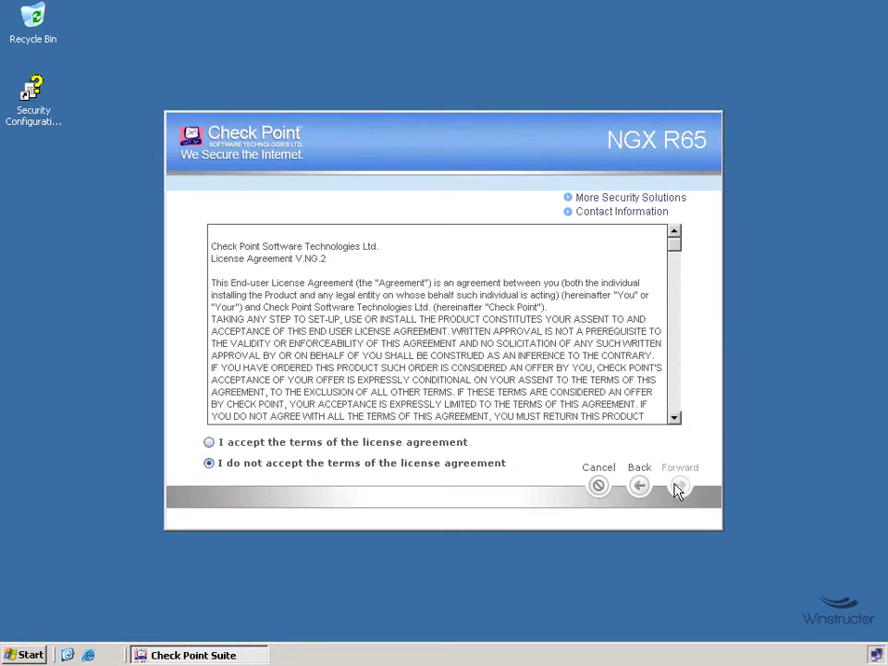
click(324, 446)
click(681, 488)
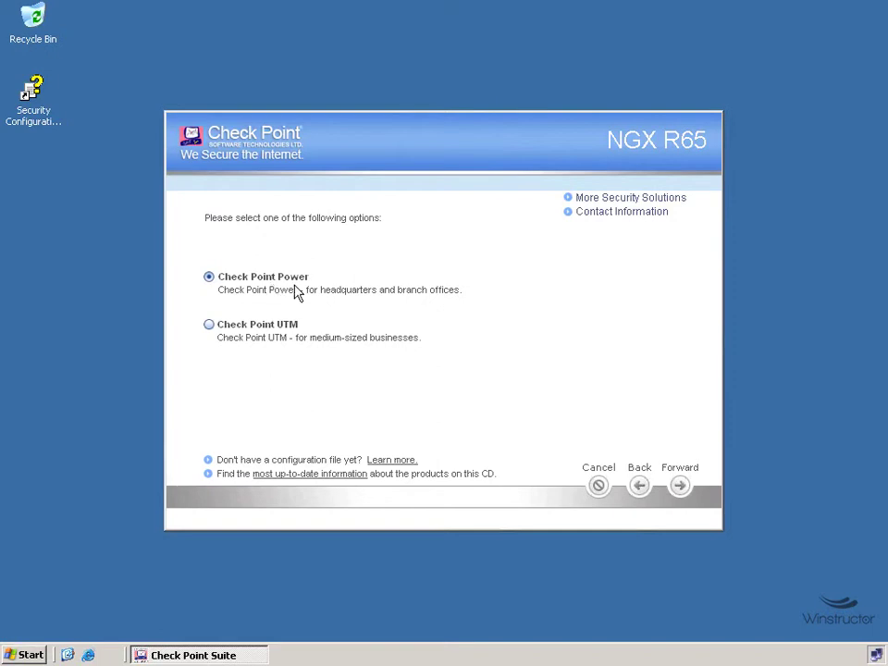
click(681, 487)
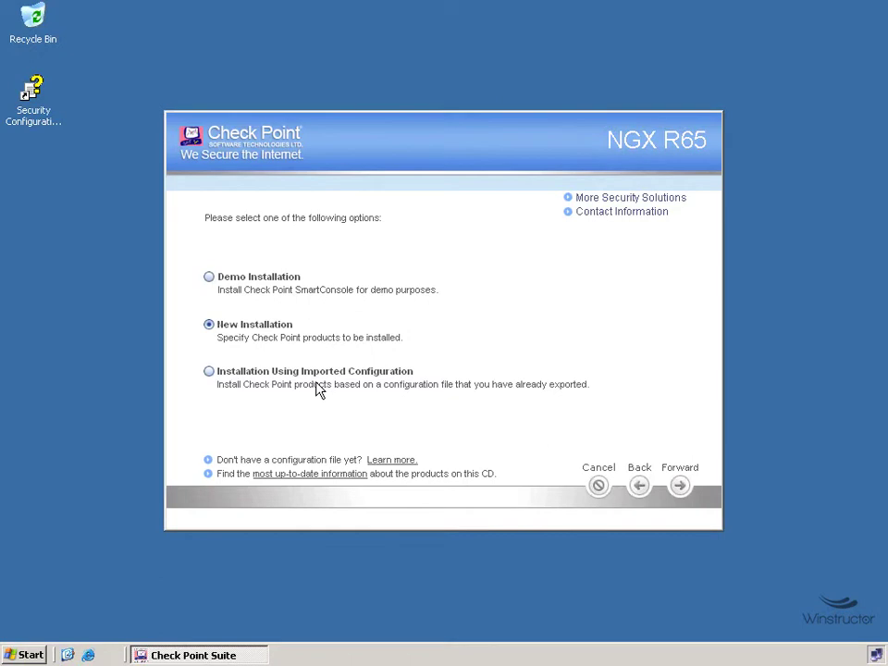
click(680, 488)
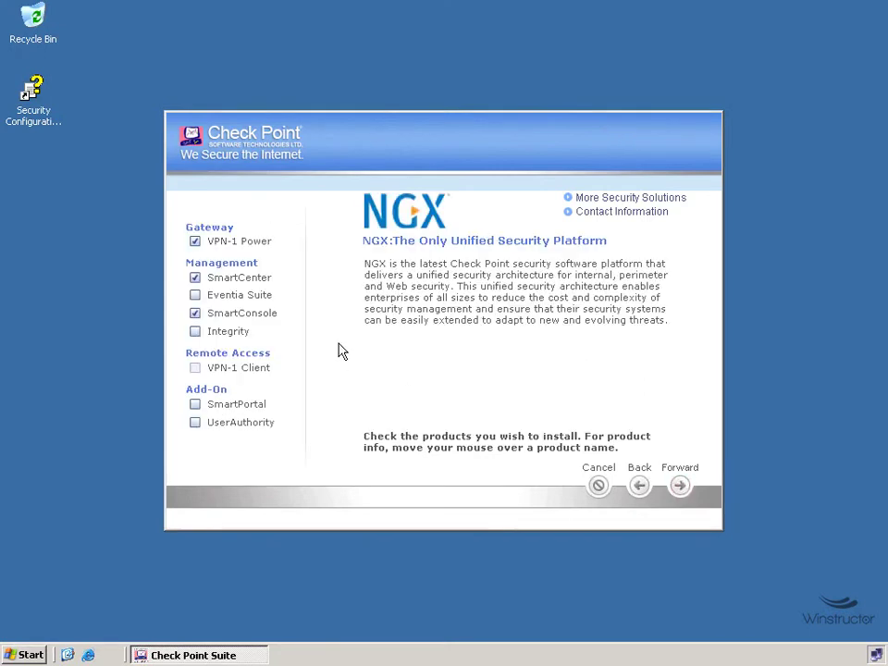
- Uncheck VPN-1 Power so only SmartCenter and SmartConsole will be installed
mouse_move(283, 250)
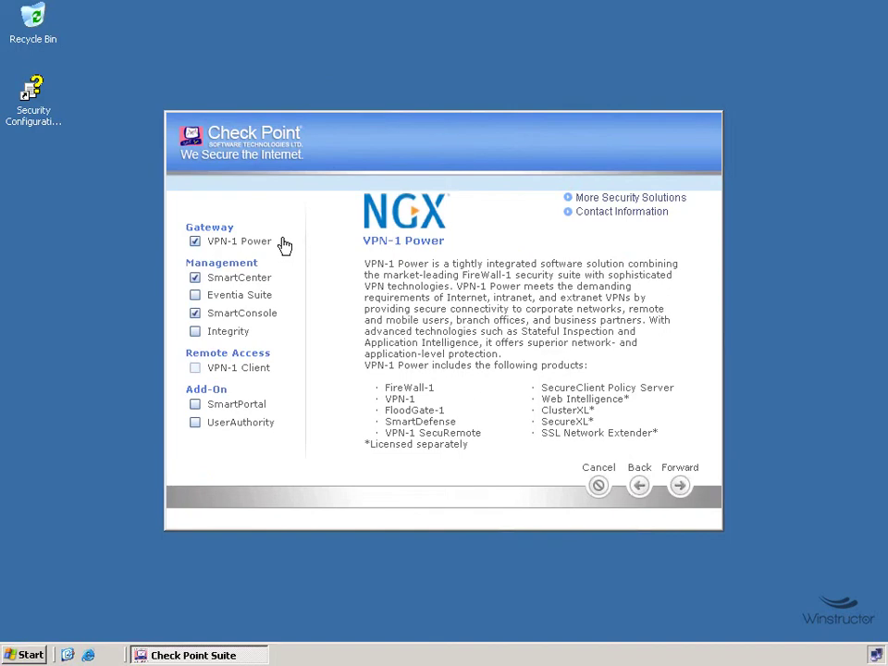
click(195, 243)
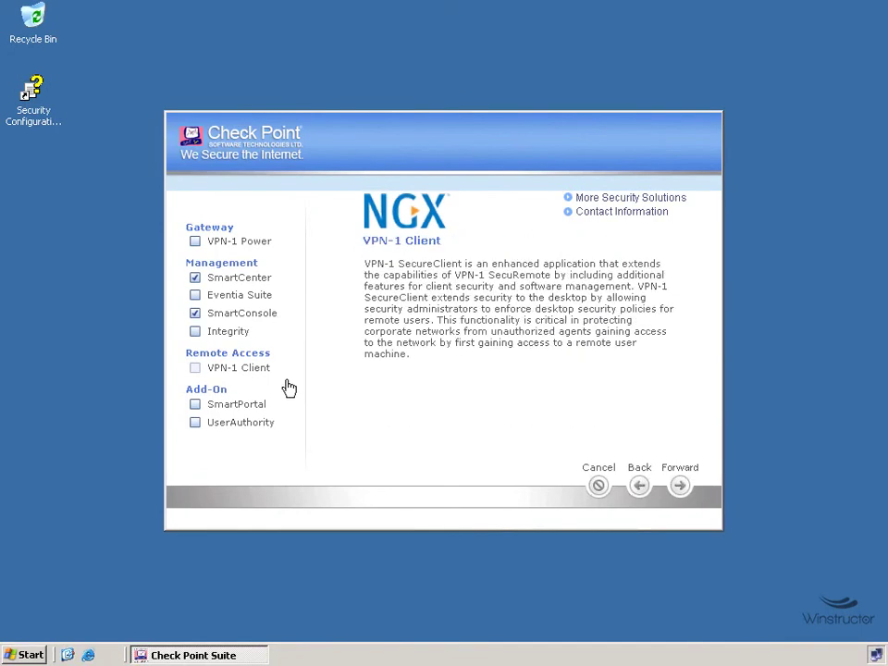
click(681, 486)
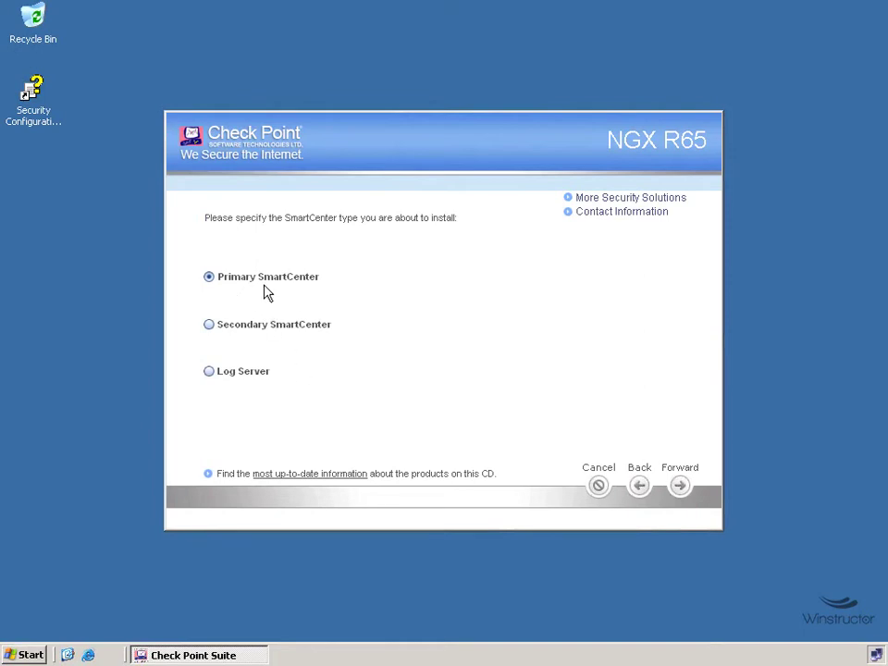
- Keep Primary SmartCenter as the type and leave the Connectra plugin selected
click(681, 489)
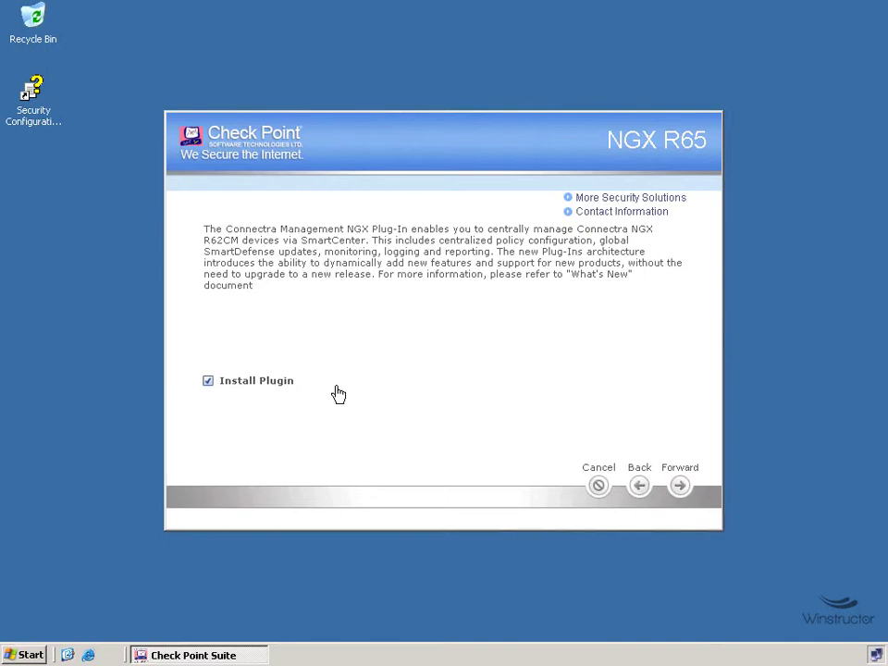
click(680, 486)
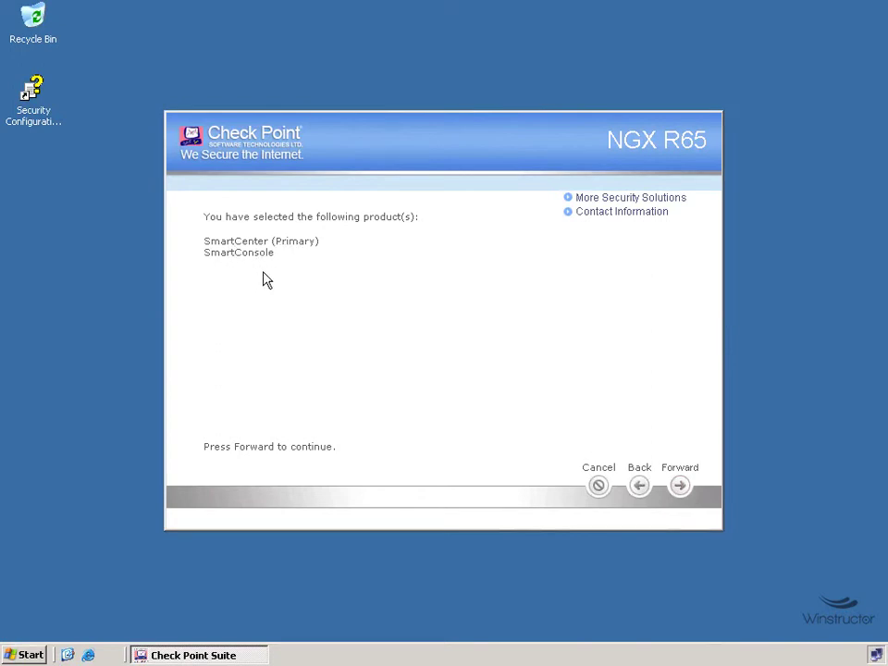
- Install the selected SmartCenter products and dismiss the installation-completed message
click(680, 488)
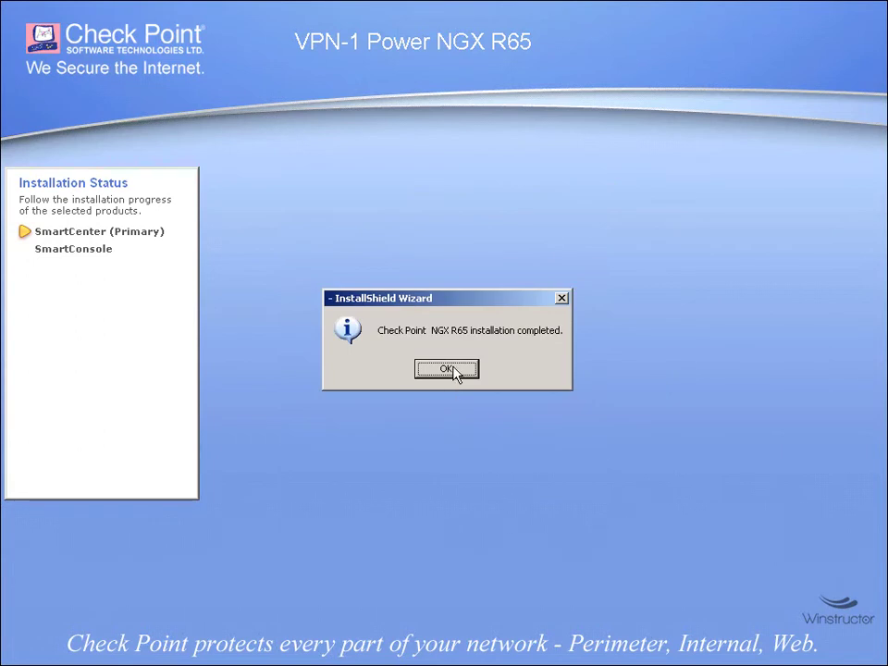
click(453, 370)
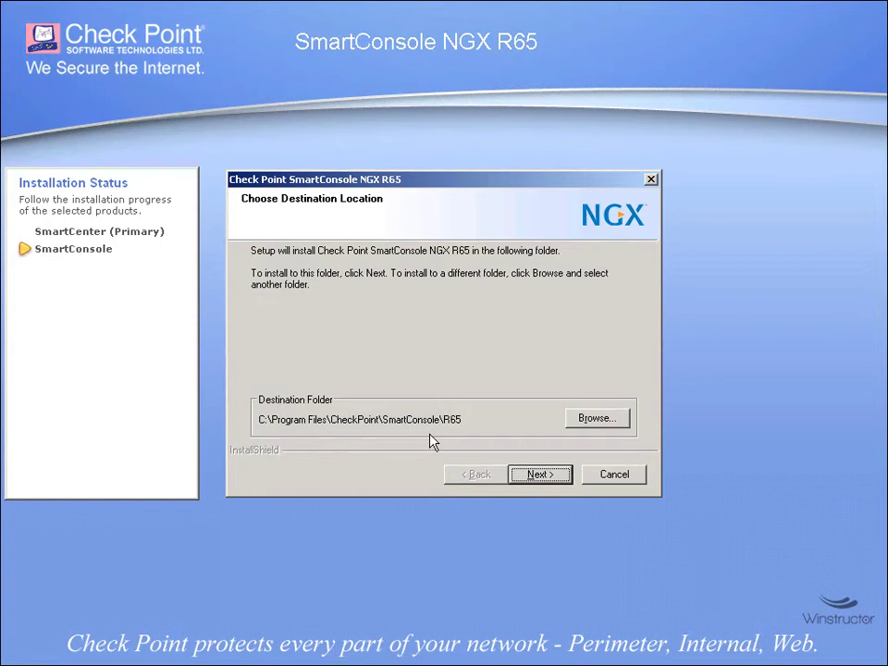
- Install SmartConsole to the default folder with all clients and desktop shortcuts
click(546, 479)
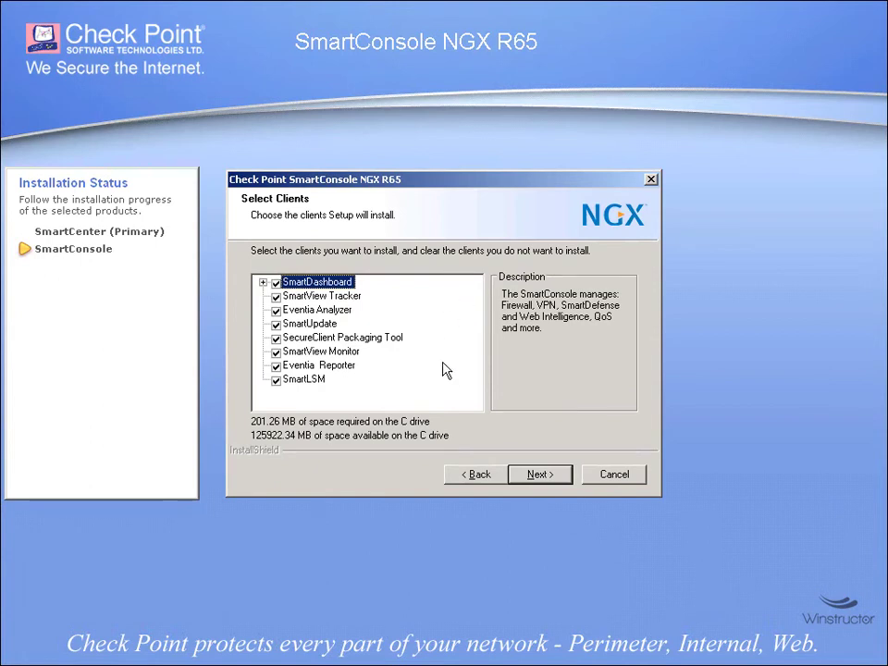
click(546, 475)
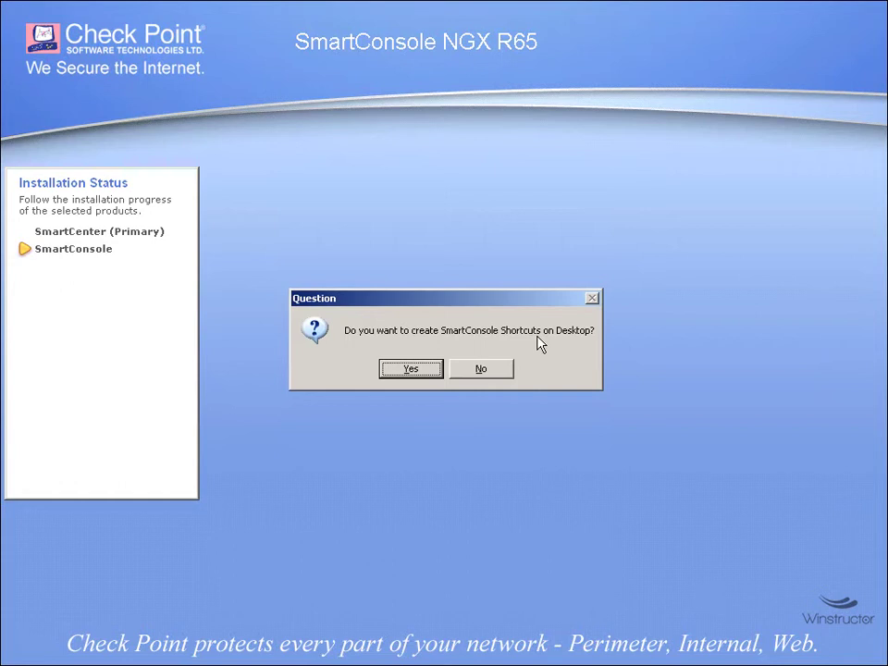
click(412, 371)
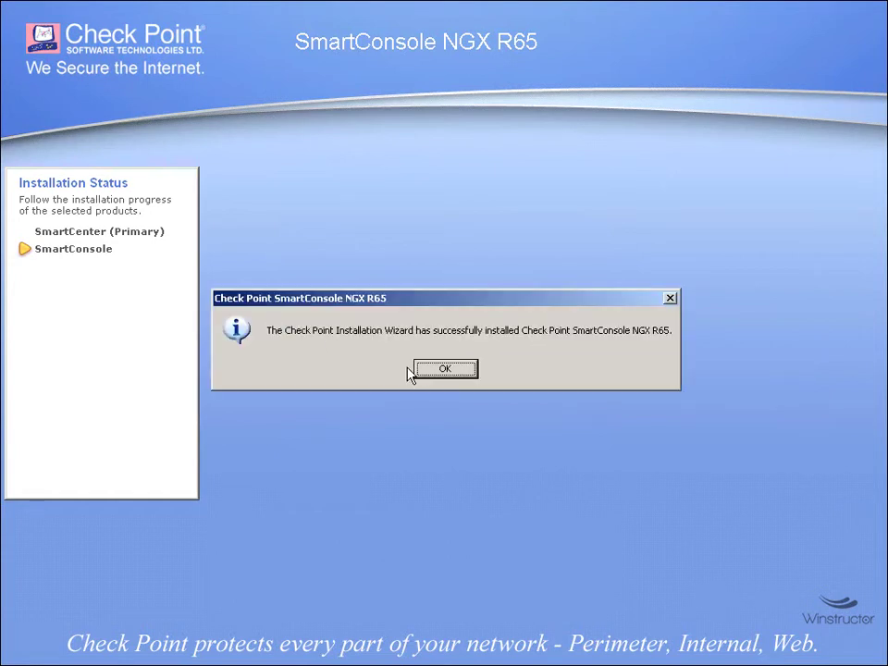
click(448, 371)
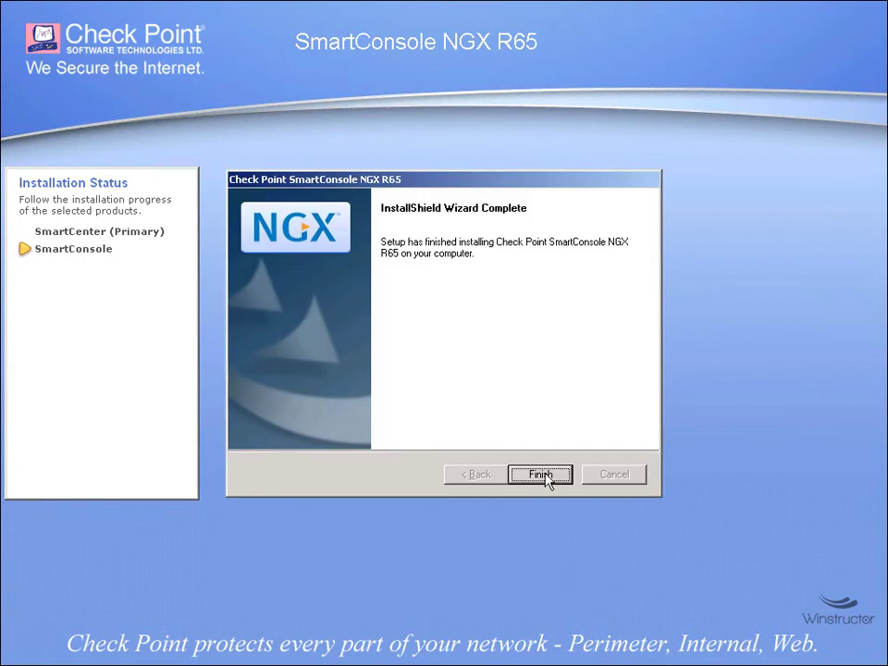
- Finish the SmartConsole installer, then skip the Licenses step without adding any license
click(544, 475)
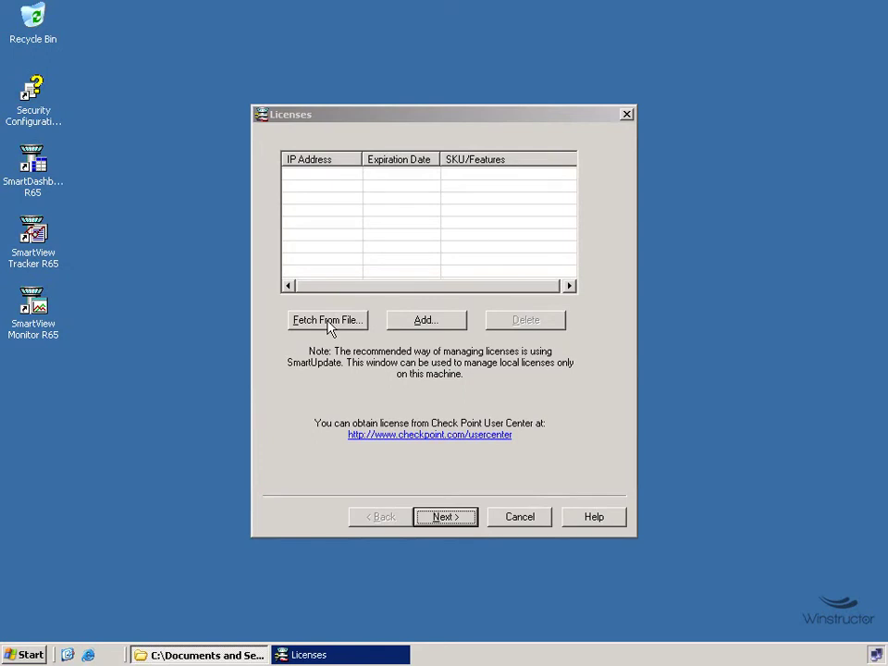
click(442, 320)
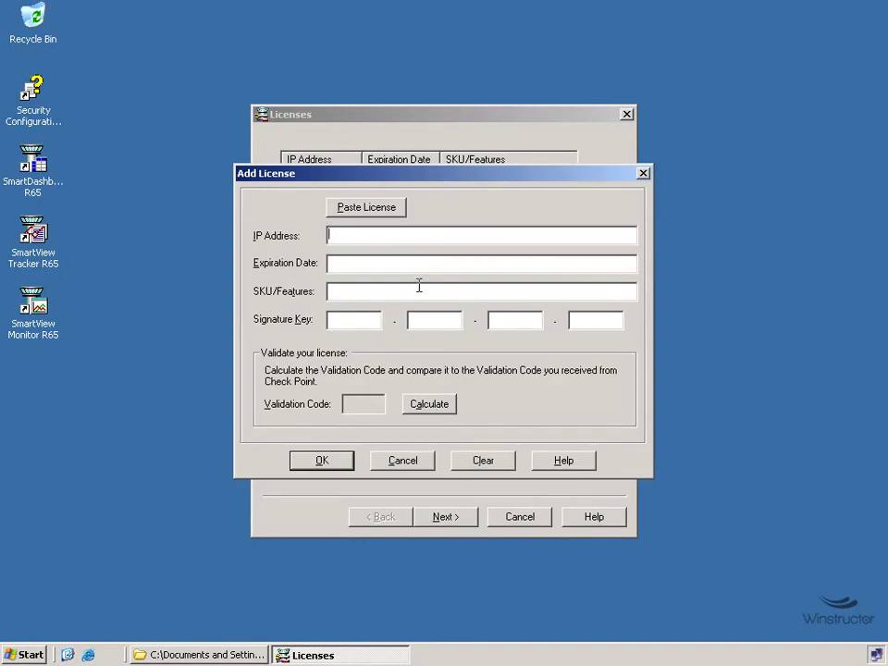
click(404, 460)
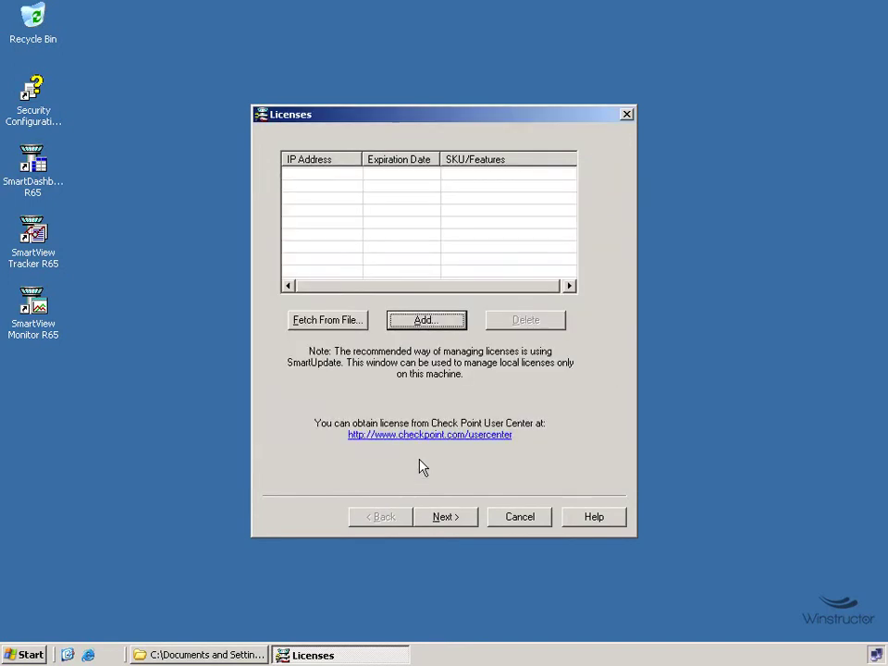
click(455, 523)
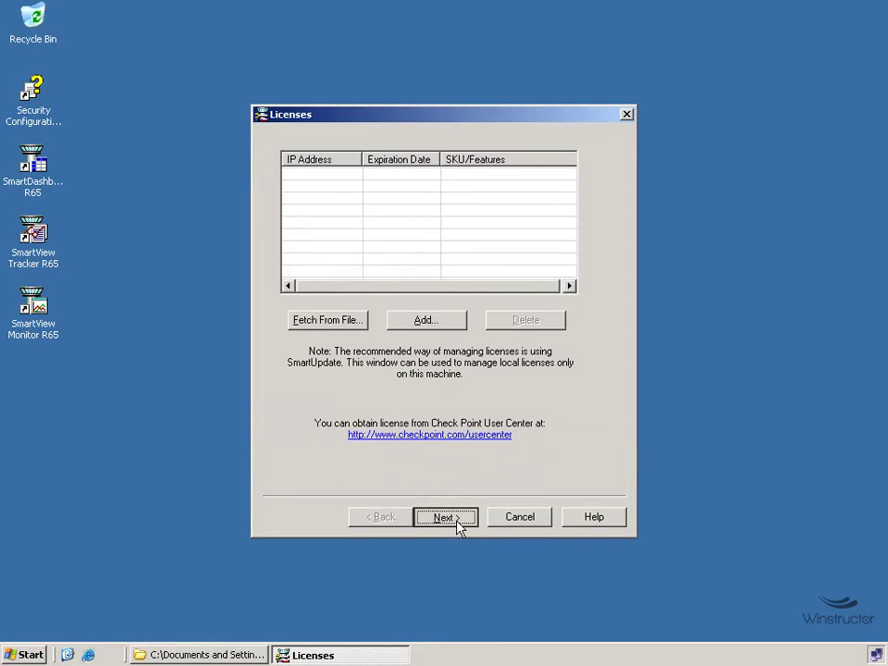
click(457, 518)
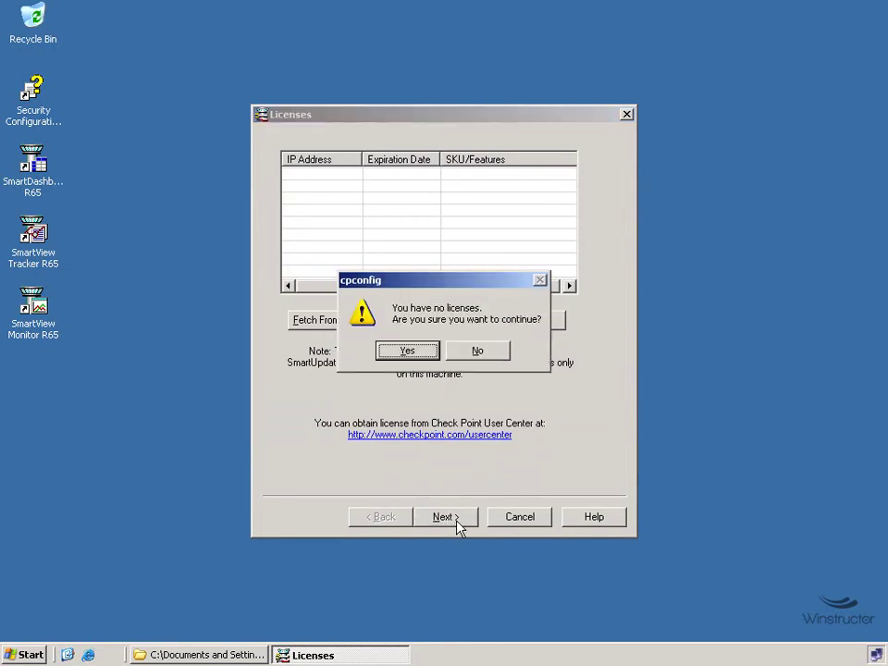
click(409, 352)
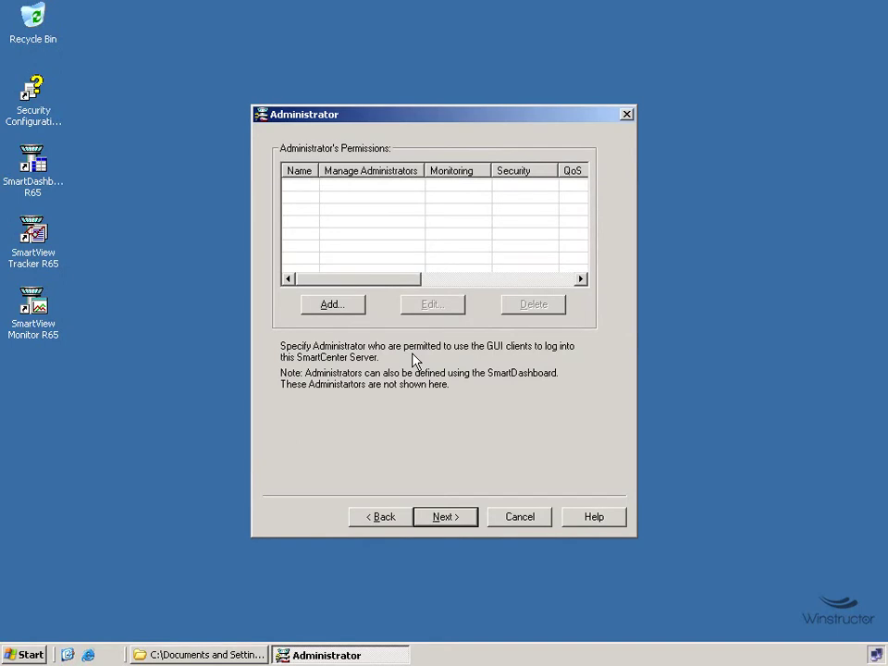
- Add administrator 'cpadmin' with a password and Read/Write All permissions
click(341, 314)
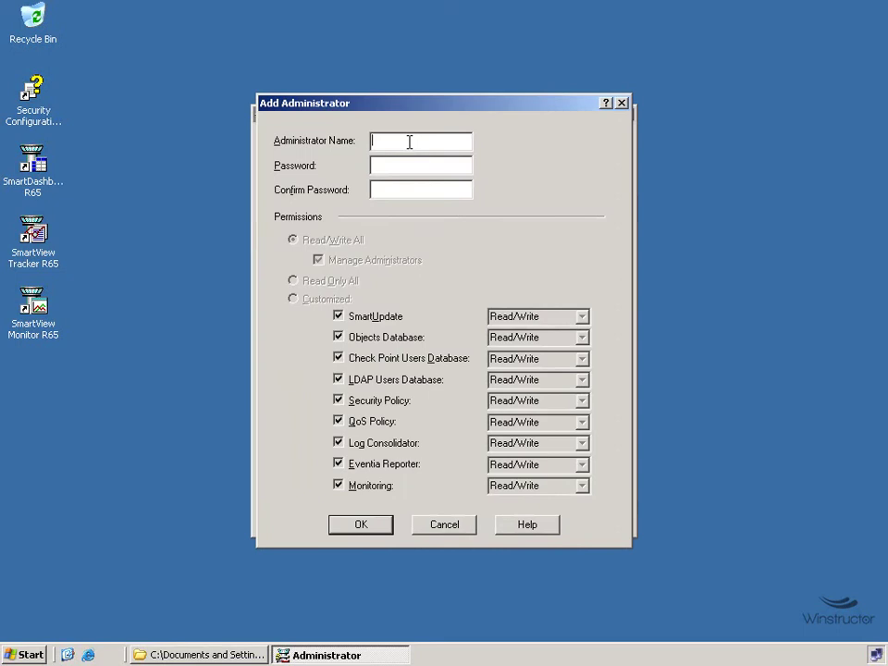
text(cpadmin)
key(Tab)
text(******)
key(Tab)
text(******)
click(370, 526)
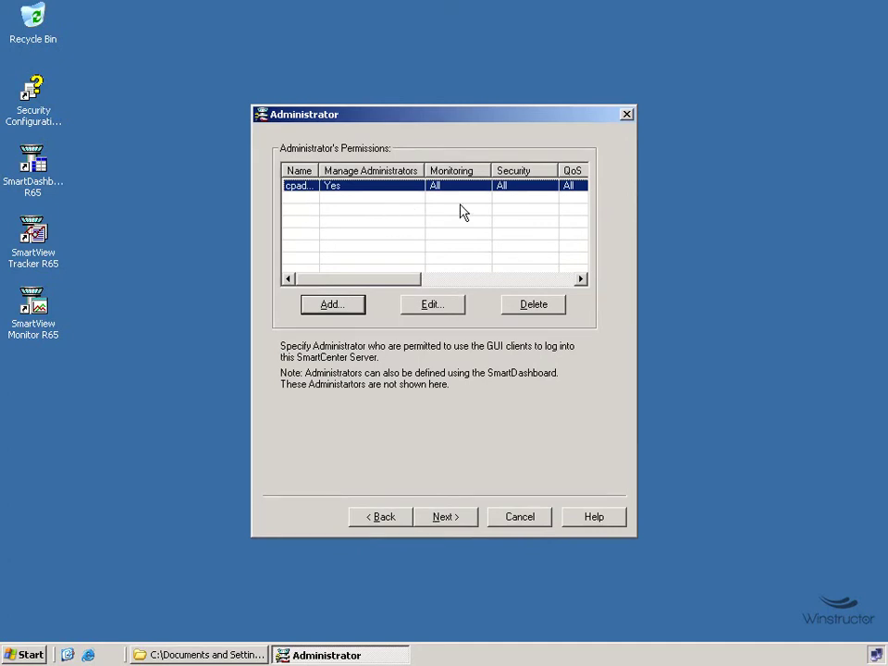
- Add 10.0.0.71 to the allowed GUI clients
click(452, 523)
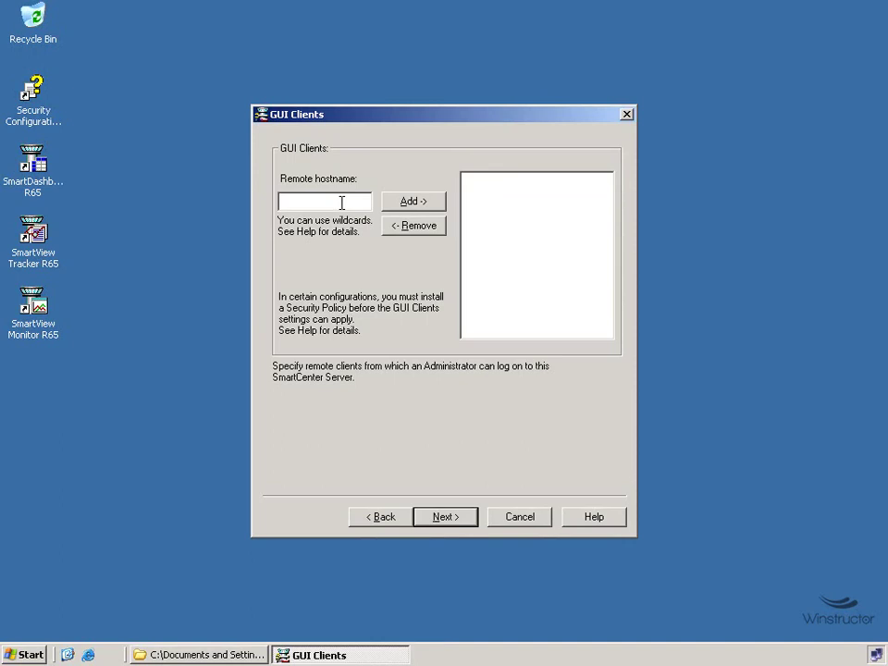
text(10.0.0.71)
drag(341, 200, 280, 200)
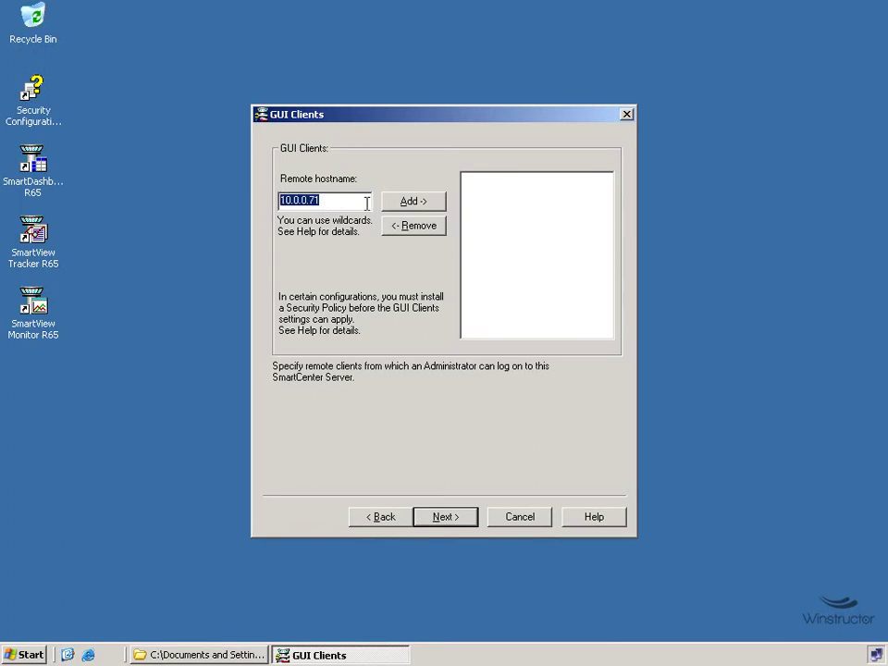
click(414, 203)
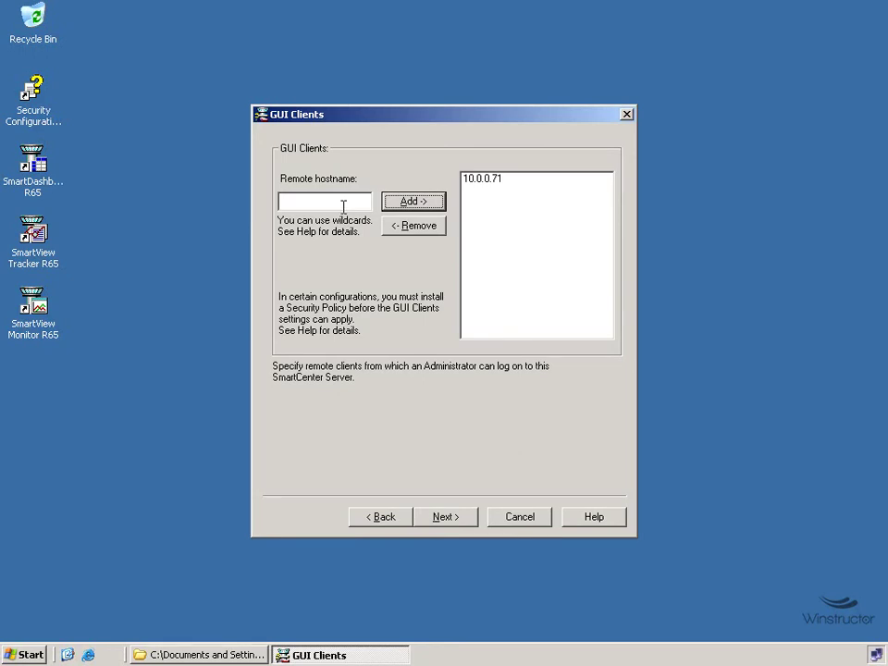
click(453, 523)
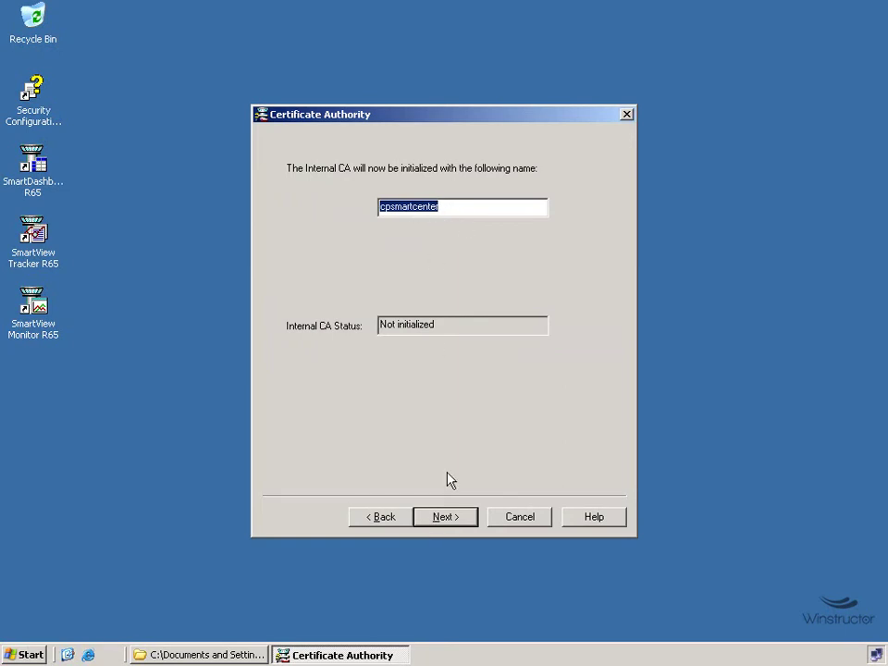
- Initialize the internal CA 'cpsmartcenter' and acknowledge the success message
click(450, 521)
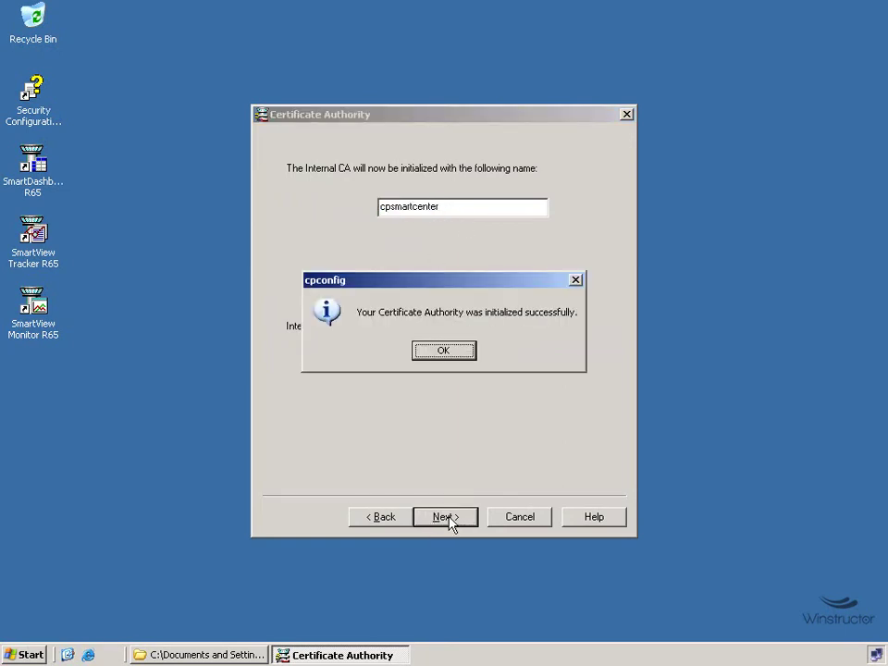
click(462, 356)
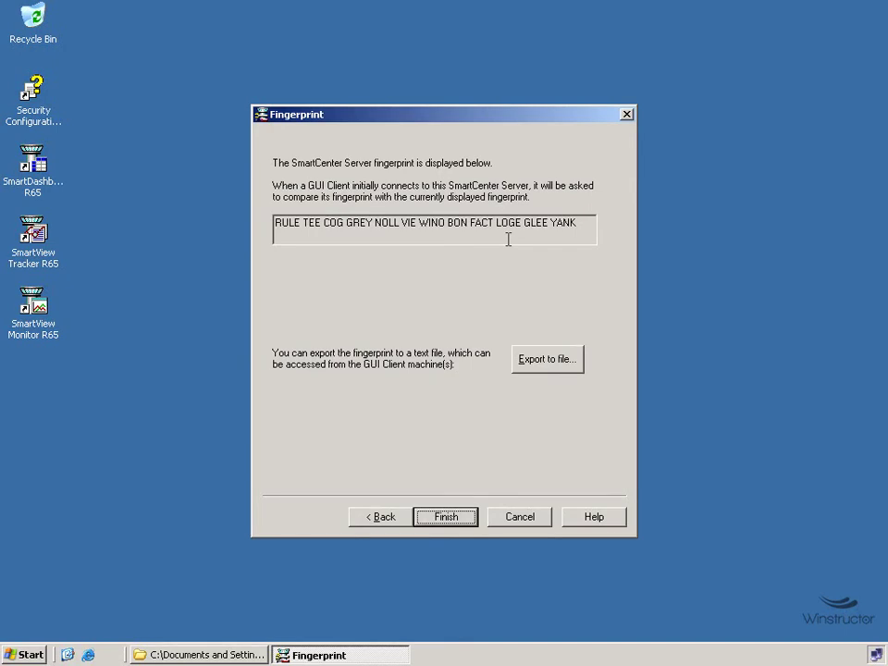
- Save the SmartCenter fingerprint as a file named 'fingerprint' in My Documents
click(546, 366)
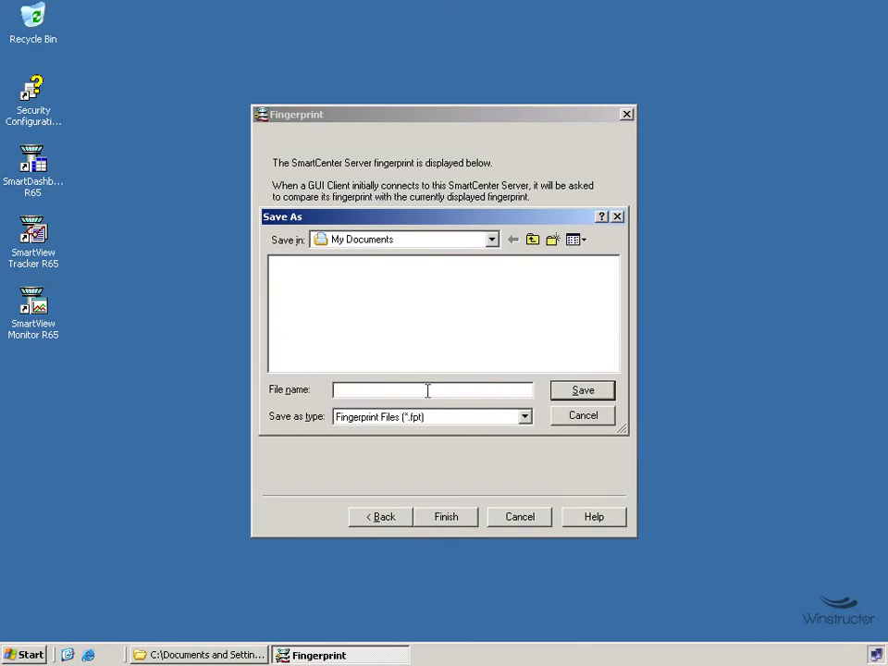
text(fingerprint)
click(591, 395)
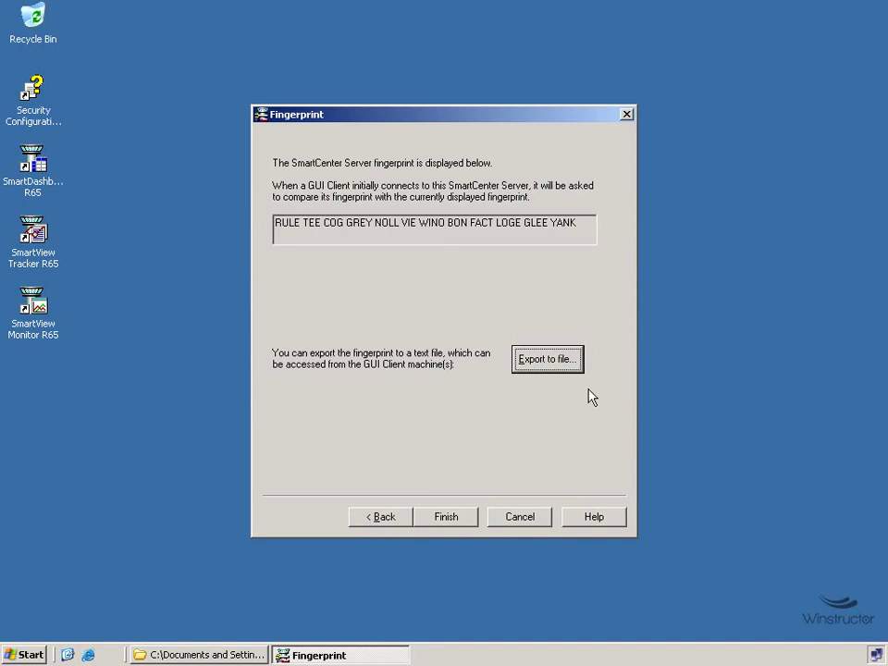
- Finish the wizard and installer, choose to restart now, and acknowledge the remove-CD reminder
click(446, 517)
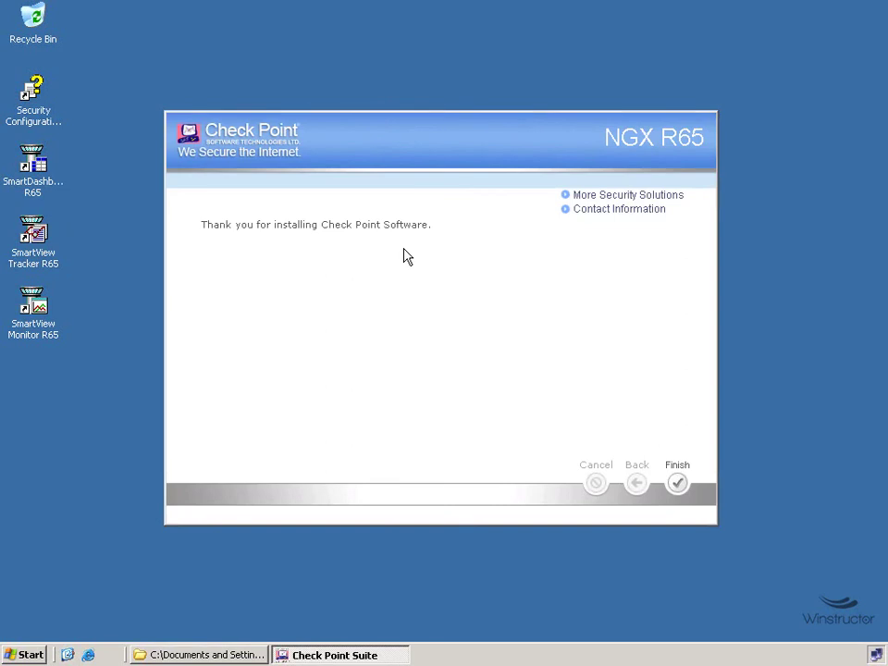
click(679, 484)
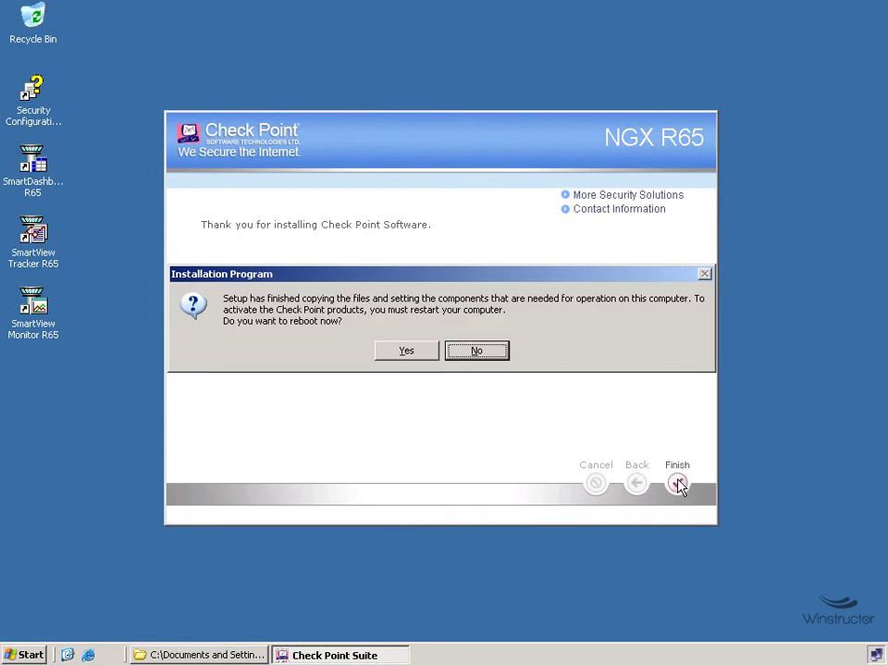
click(420, 355)
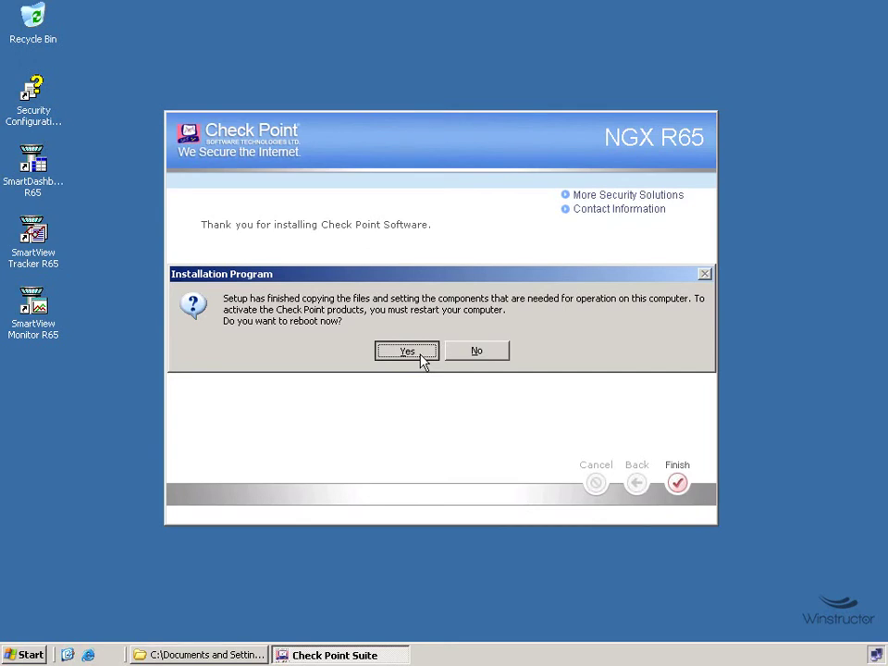
click(418, 357)
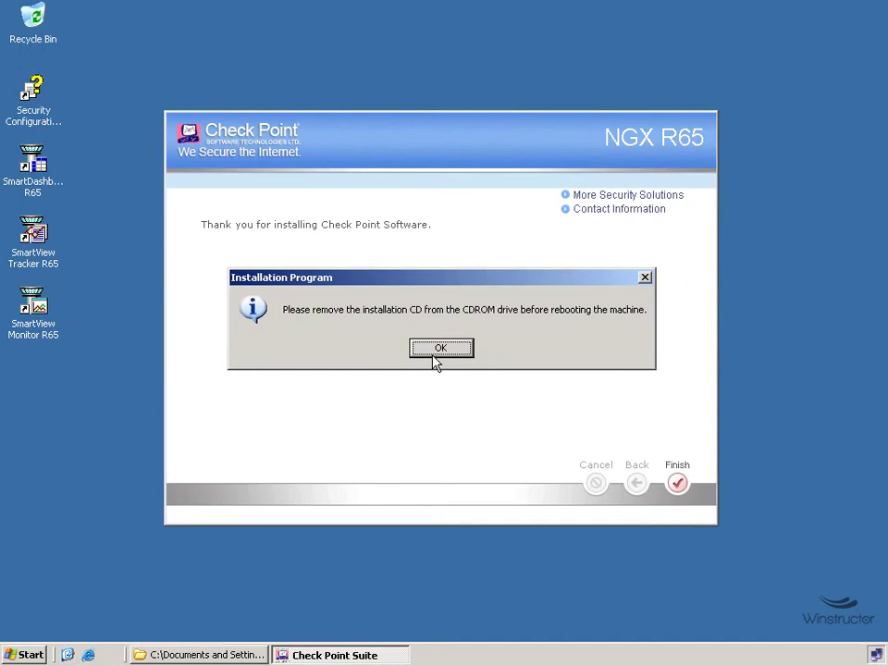
click(435, 359)
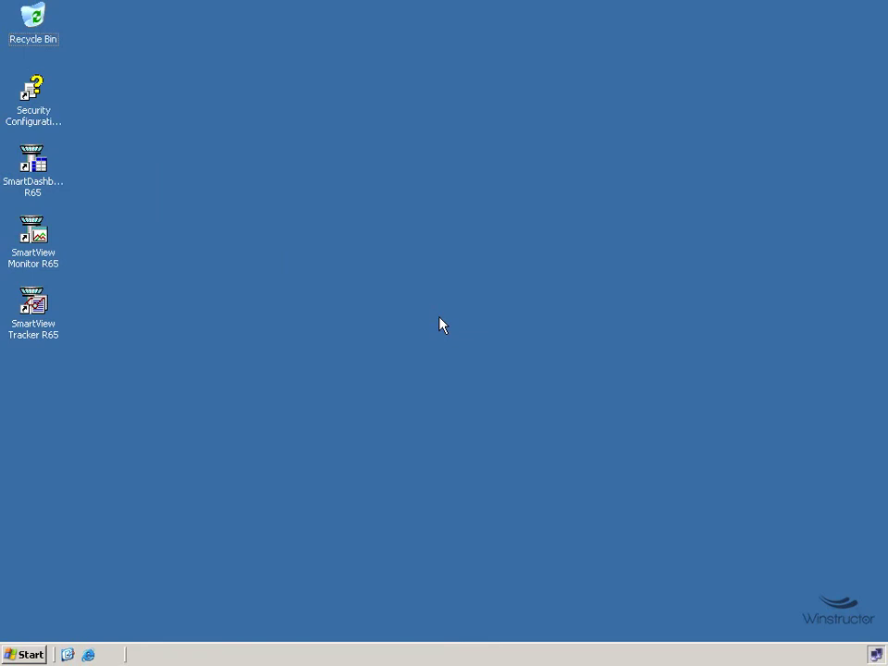
- Launch SmartDashboard R65 and enter the administrator user name and password
click(31, 176)
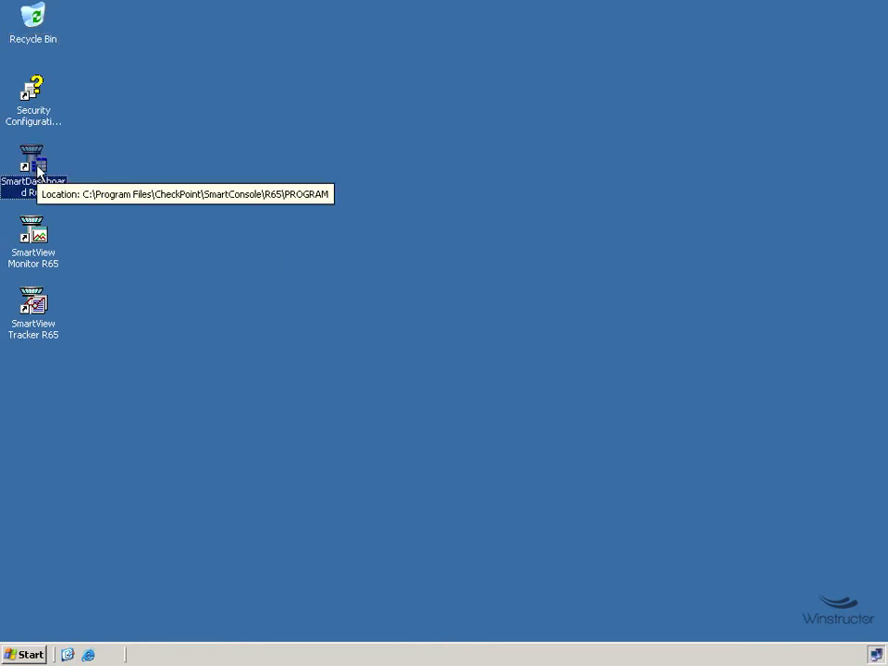
double_click(39, 171)
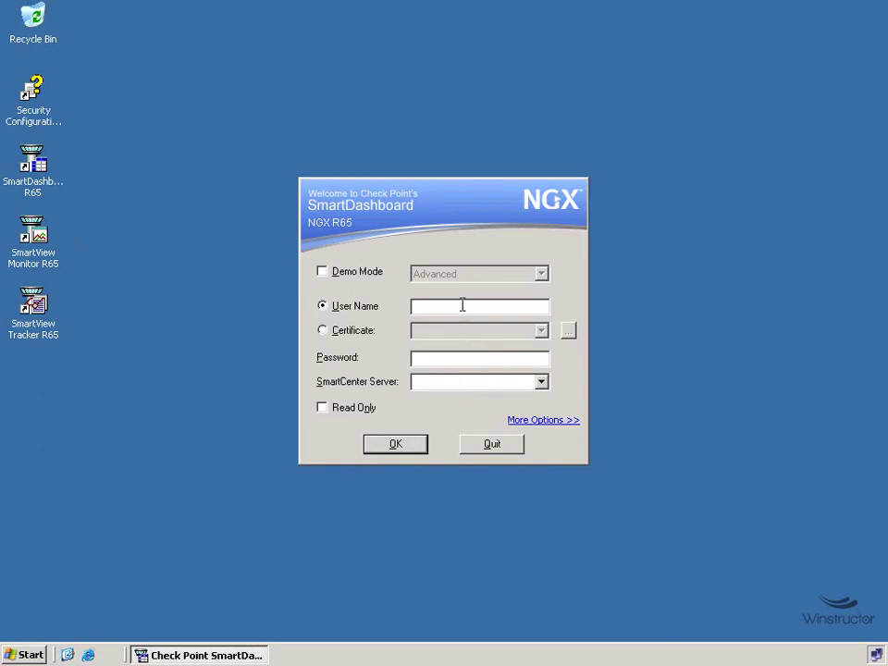
text(cpadmin)
key(Tab)
text(vpn123)
- Log in to server cpsmartcenter, fixing its spelling, and select the fingerprint in the approval prompt
key(Tab)
text(cpsmart)
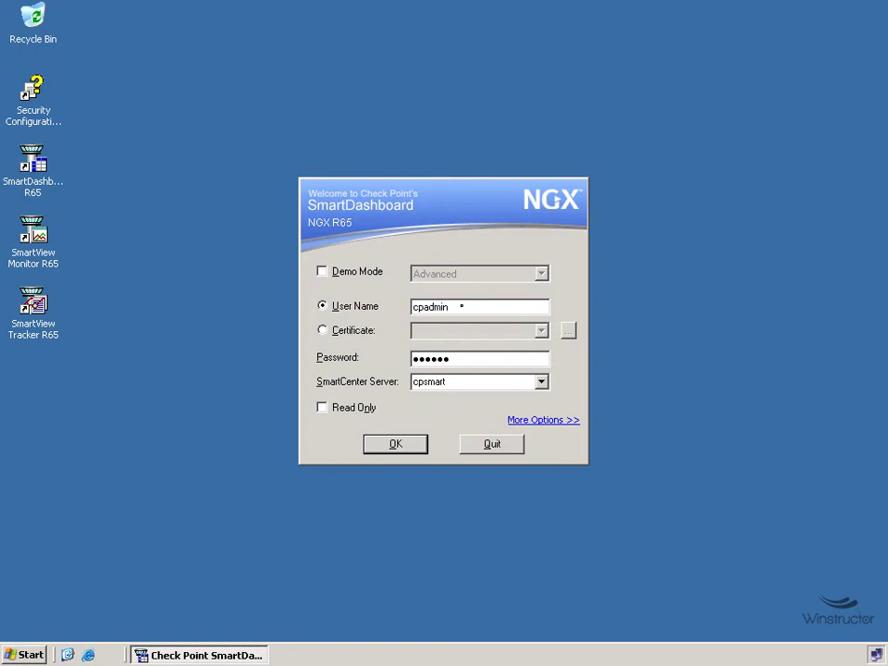
text(cnter)
key(Left)
key(Left)
key(Left)
key(Left)
text(e)
click(405, 443)
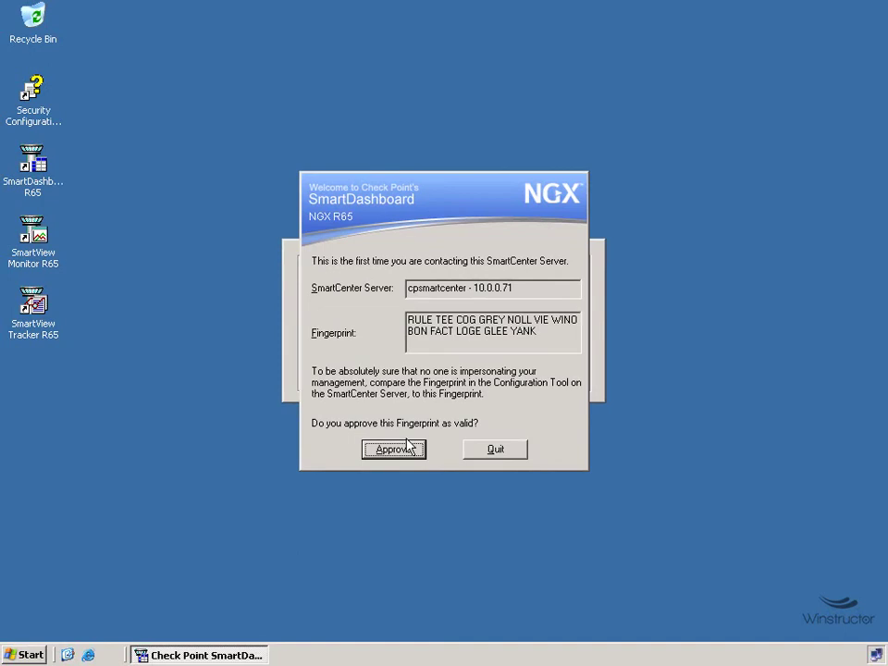
drag(531, 333, 340, 307)
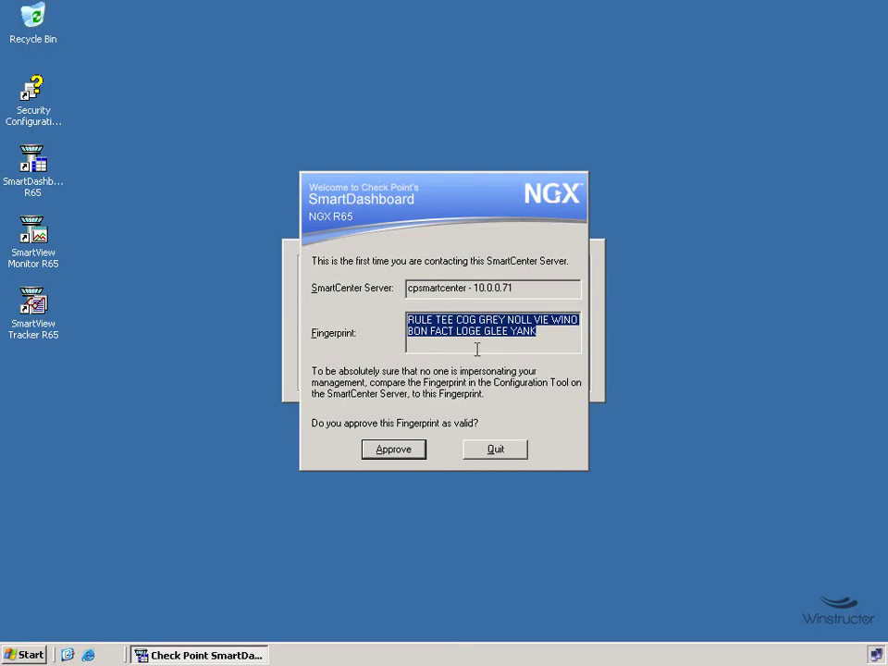
click(26, 655)
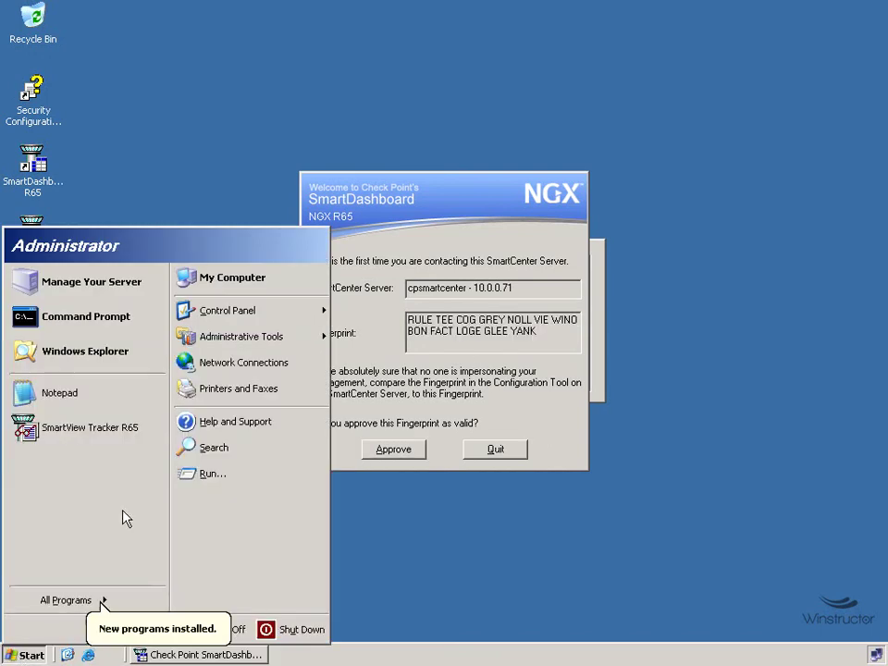
- Open fingerprint.fpt from My Documents in WordPad, picking the program from the list
click(219, 279)
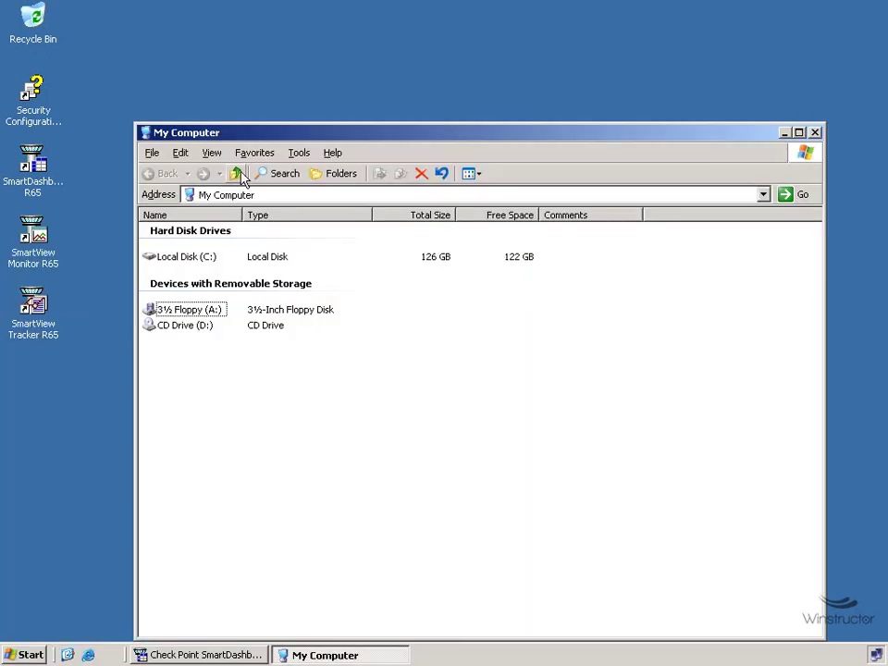
click(236, 175)
double_click(196, 231)
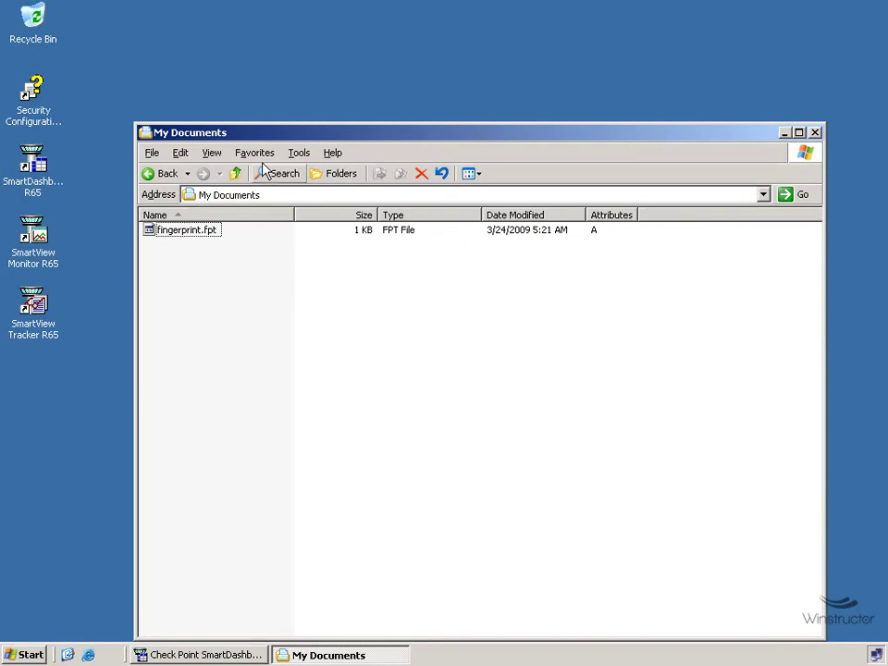
double_click(175, 238)
click(281, 371)
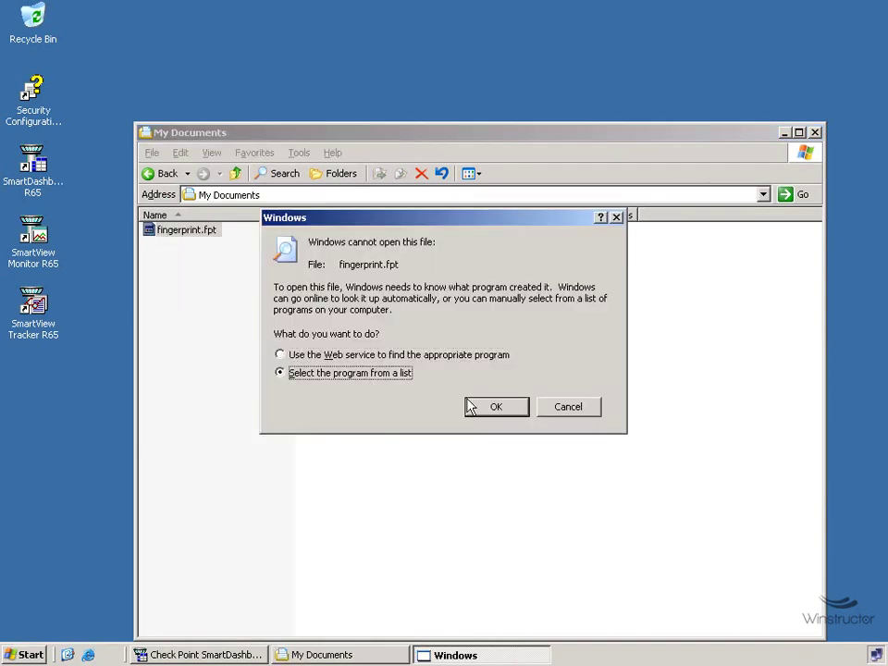
click(470, 407)
double_click(331, 294)
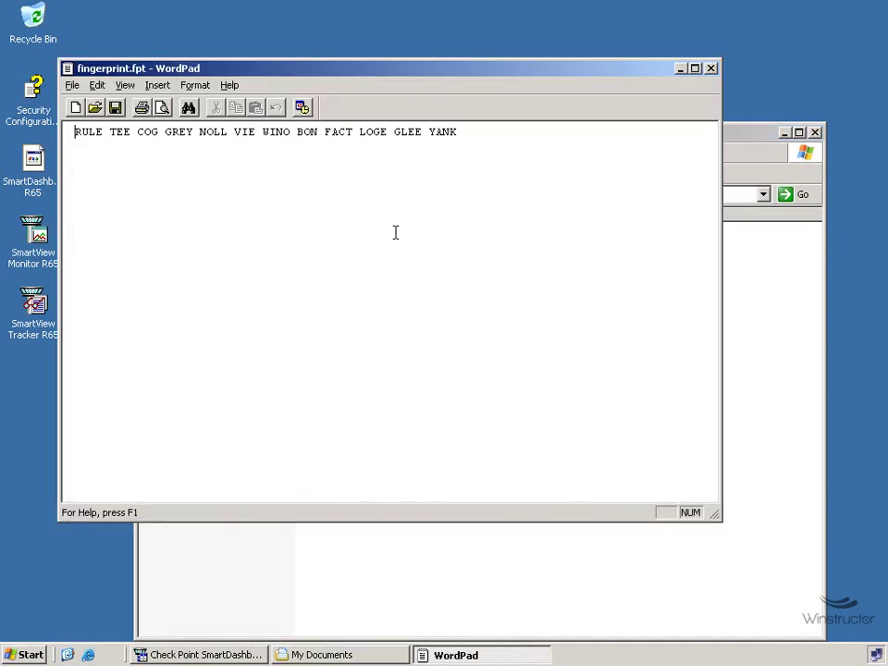
- Move WordPad to the lower right, check the saved fingerprint words, and bring the approval prompt forward
drag(293, 70, 312, 228)
click(816, 136)
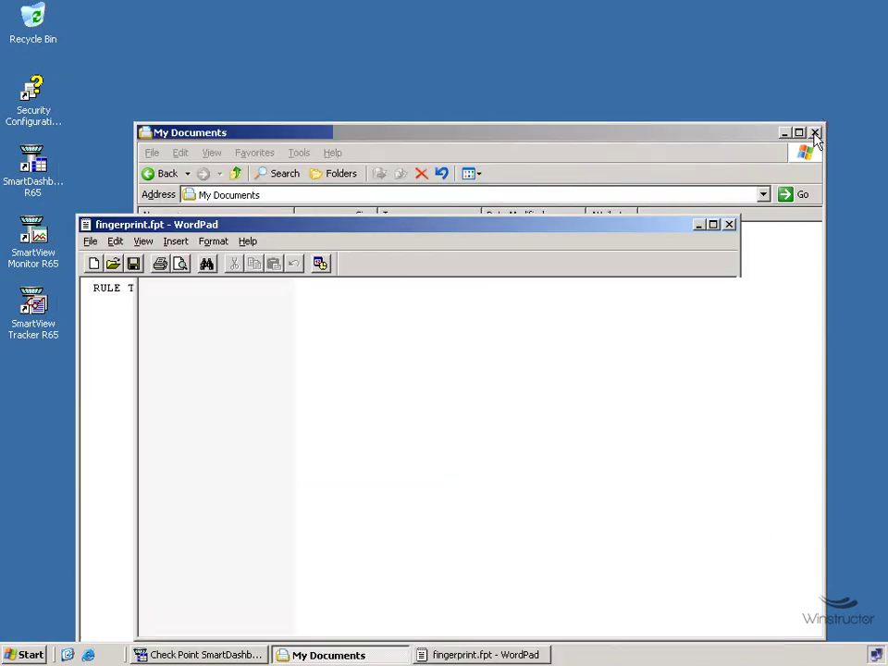
drag(369, 225, 521, 462)
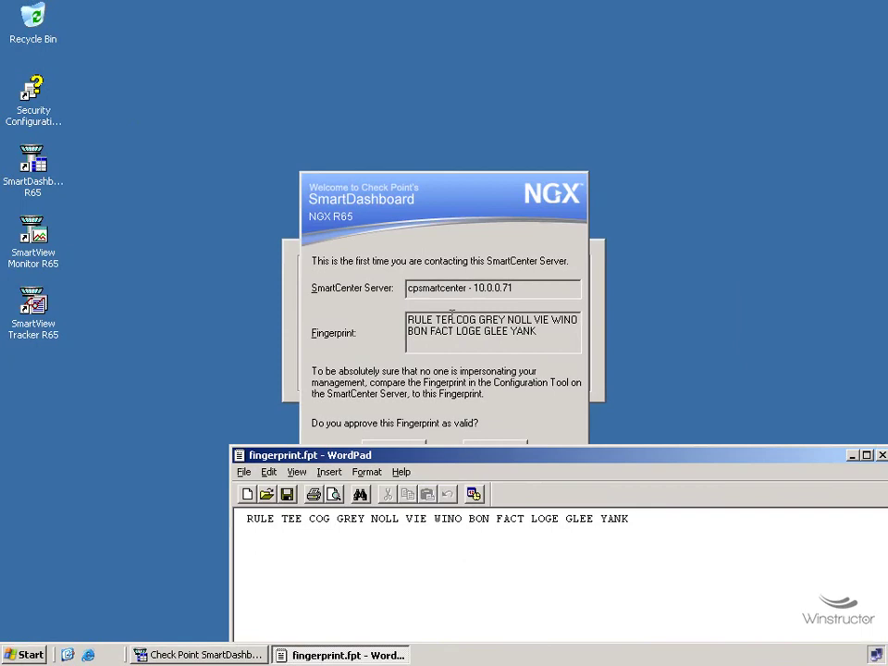
drag(246, 519, 372, 521)
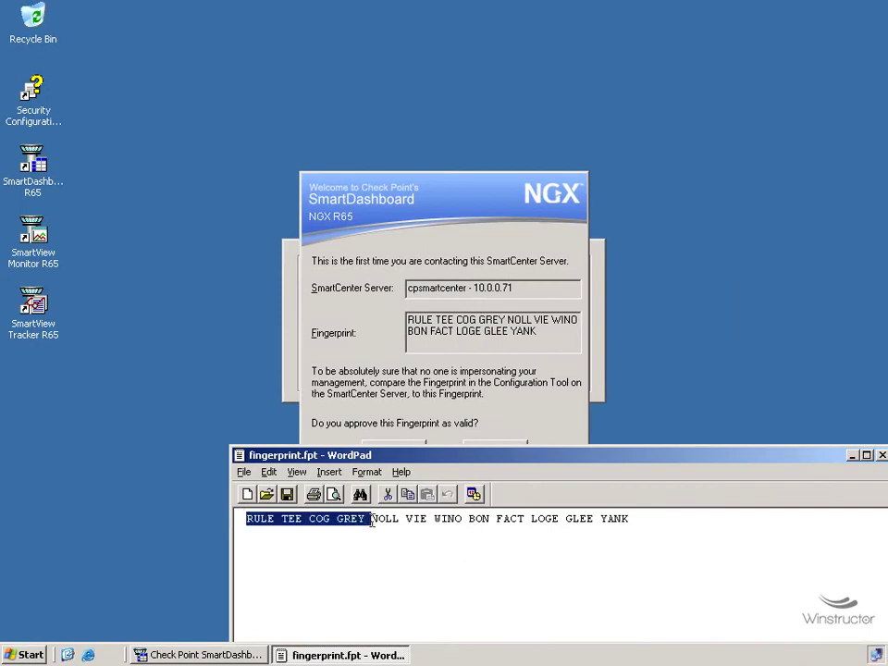
click(501, 550)
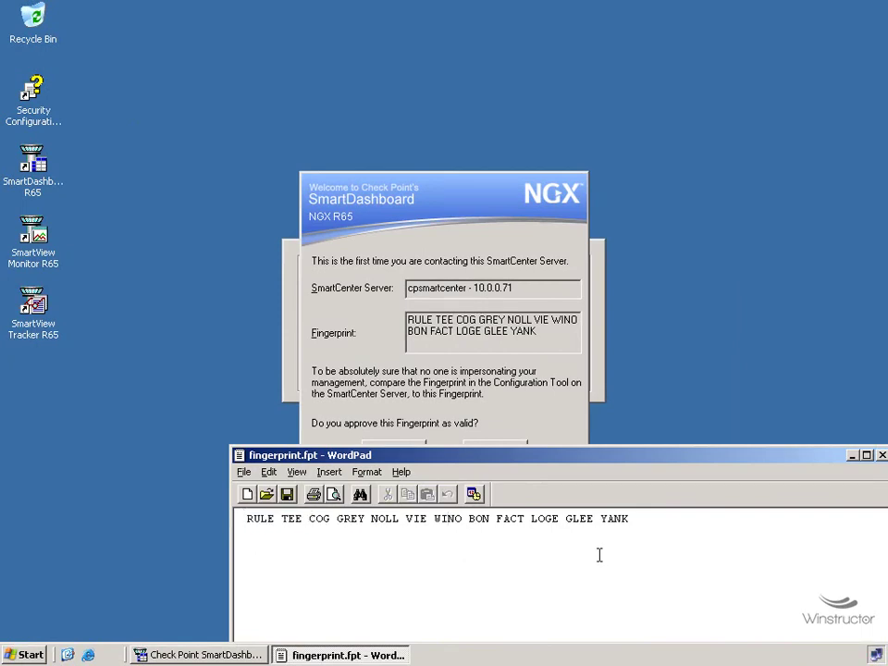
click(425, 230)
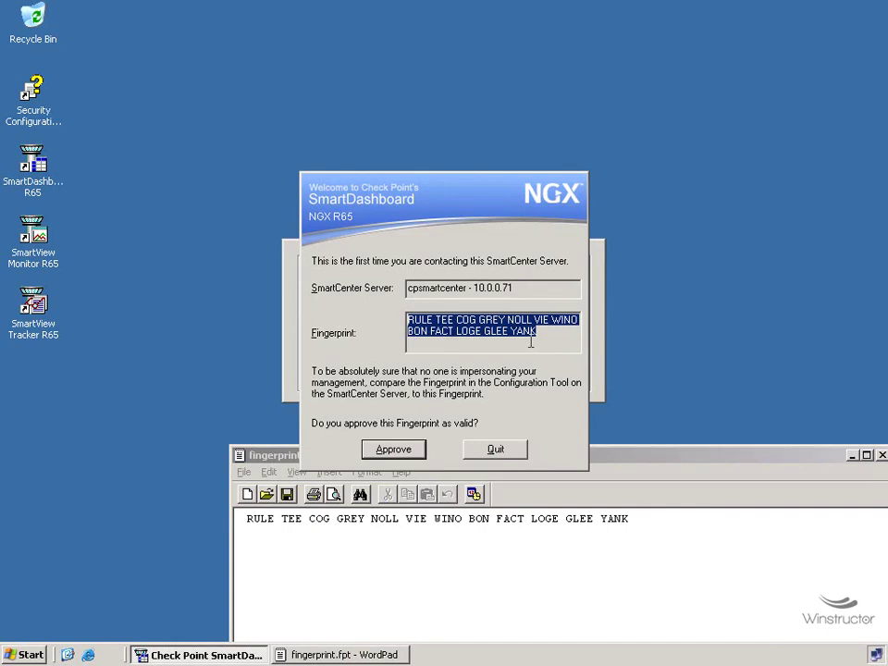
- Approve the cpsmartcenter fingerprint so SmartDashboard loads its configuration
click(393, 450)
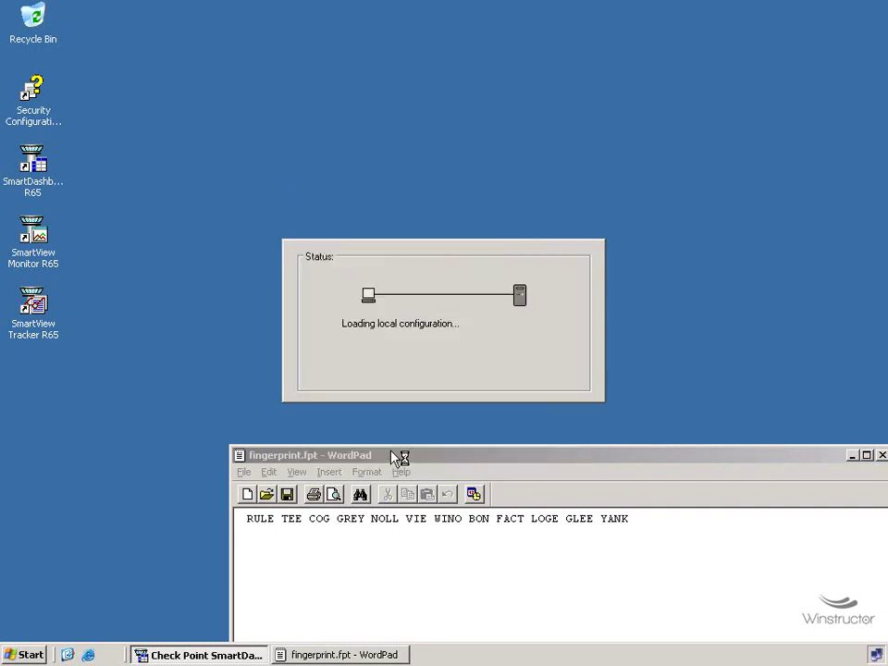